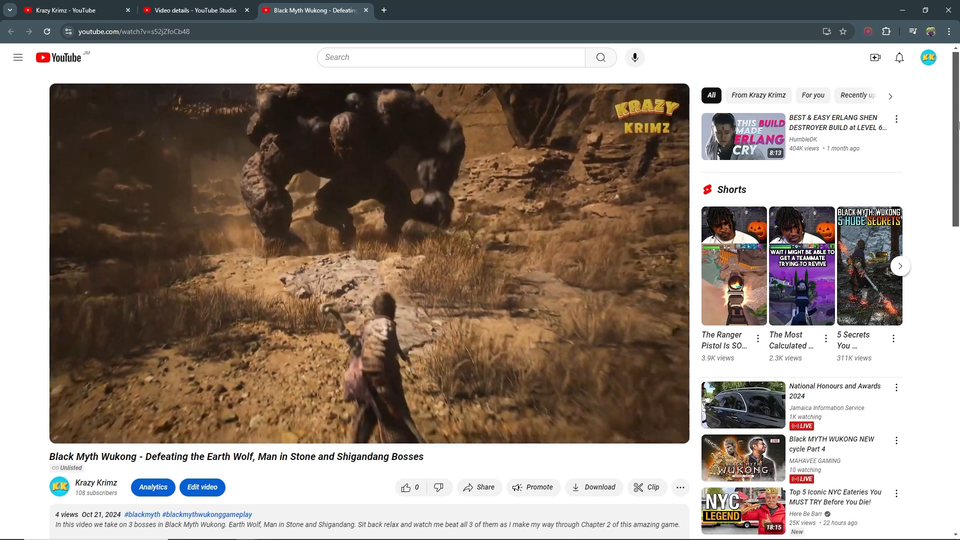
- Open the details page of the Black Myth Wukong boss video from your channel's video management
scroll(952, 134, down, 7)
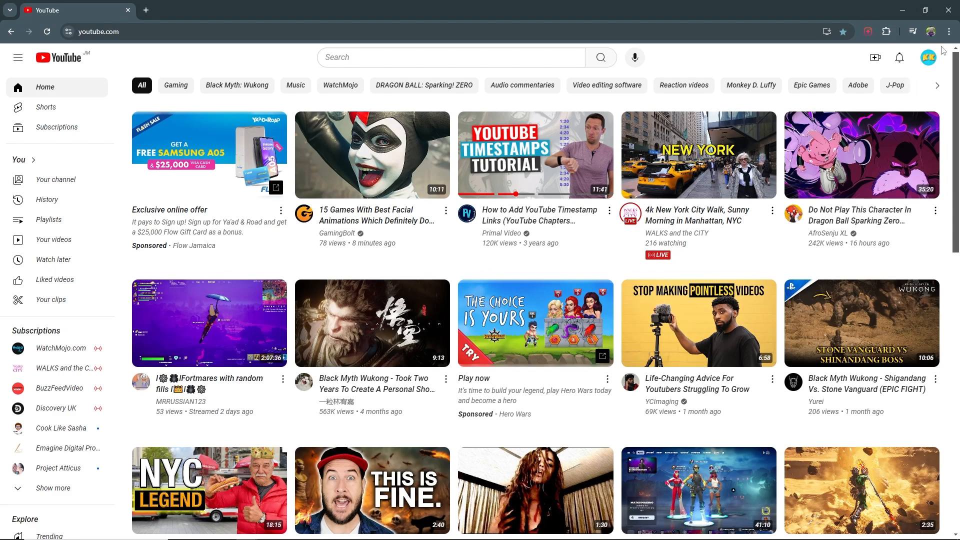
click(929, 59)
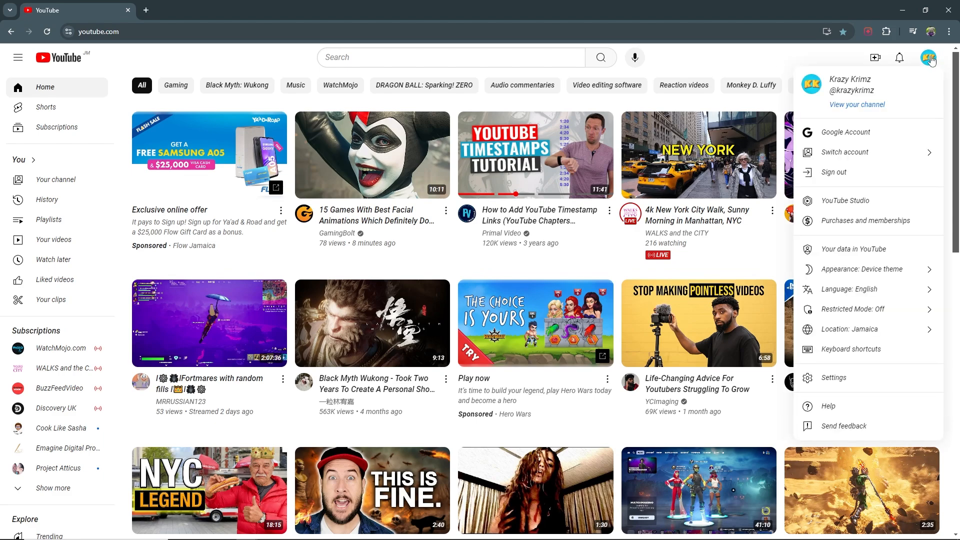
click(861, 108)
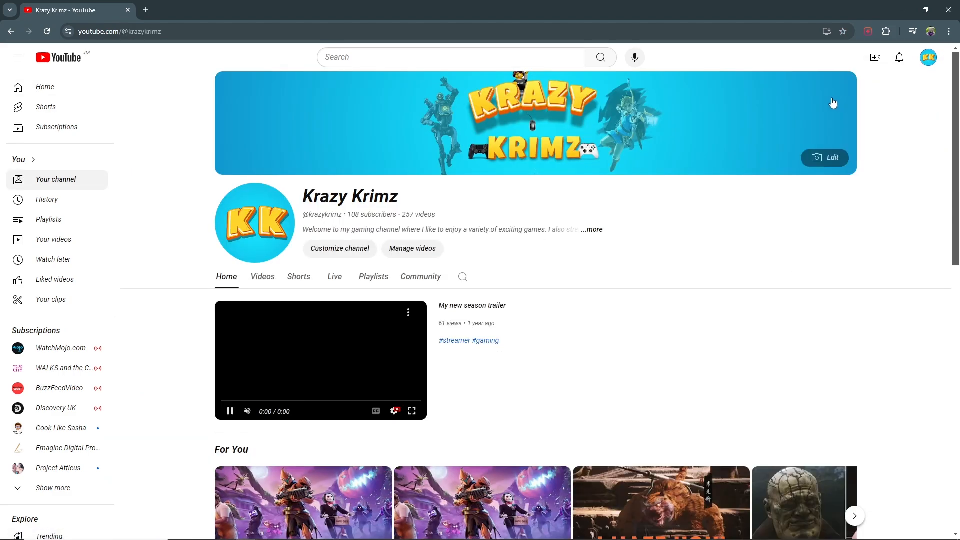
click(414, 249)
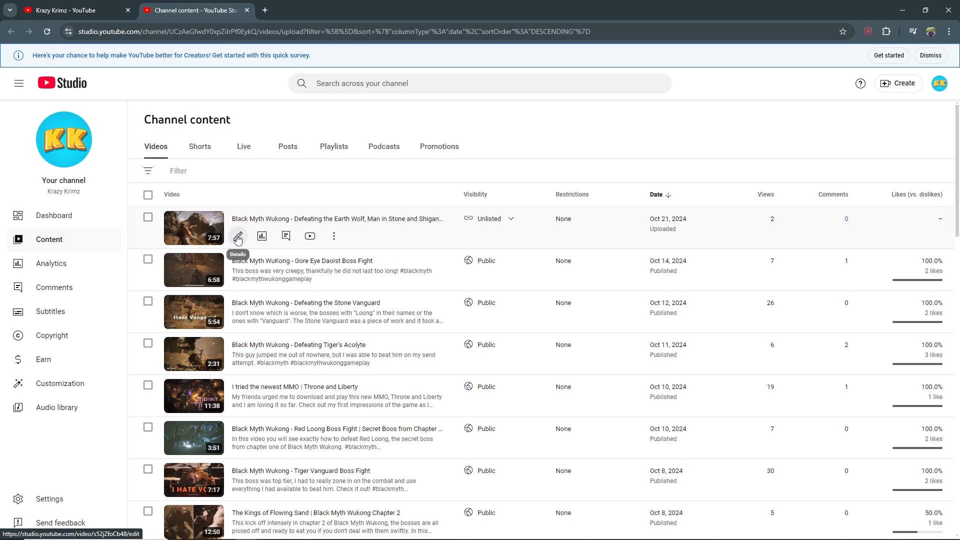
click(238, 237)
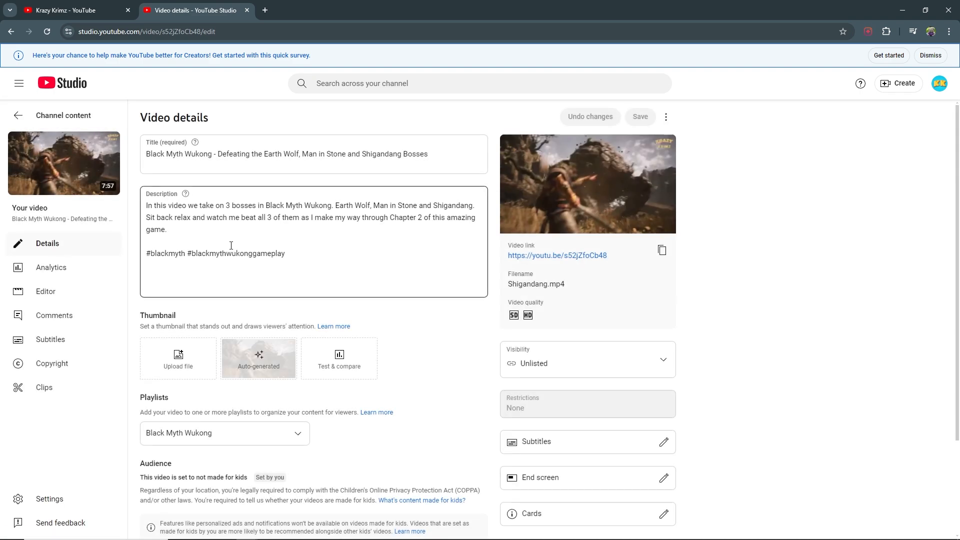
- Insert two blank lines after the description's first paragraph
click(186, 233)
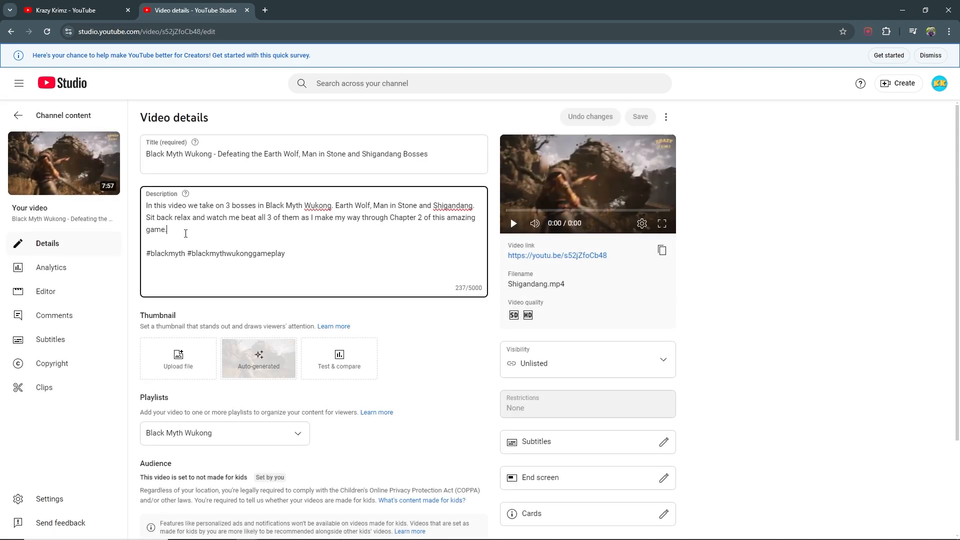
key(Return)
key(Return)
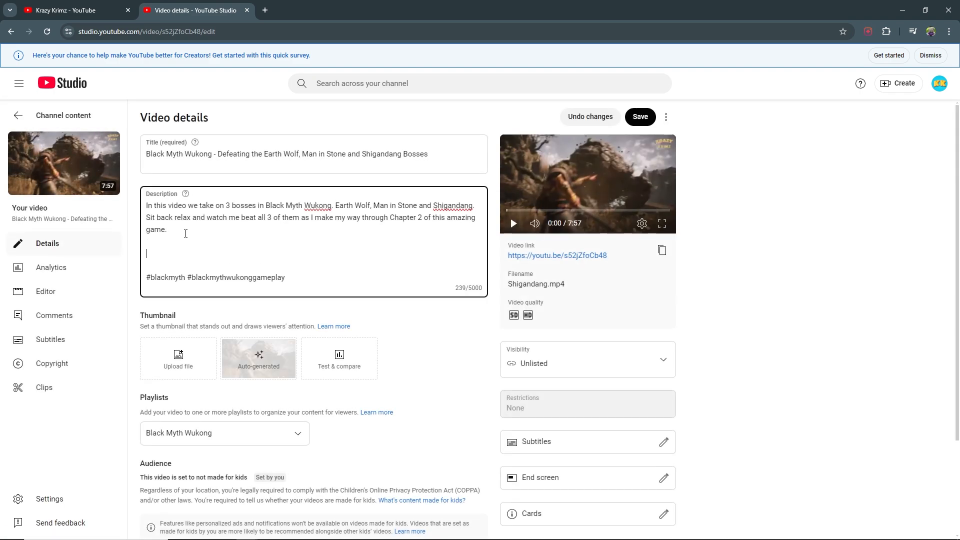
click(893, 283)
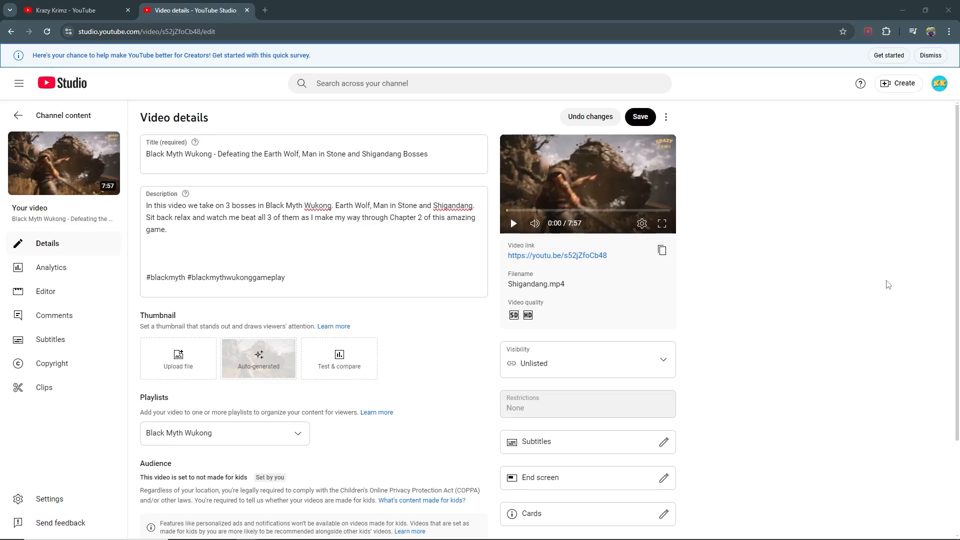
- Expand the additional video settings and scroll through them
drag(959, 182, 959, 277)
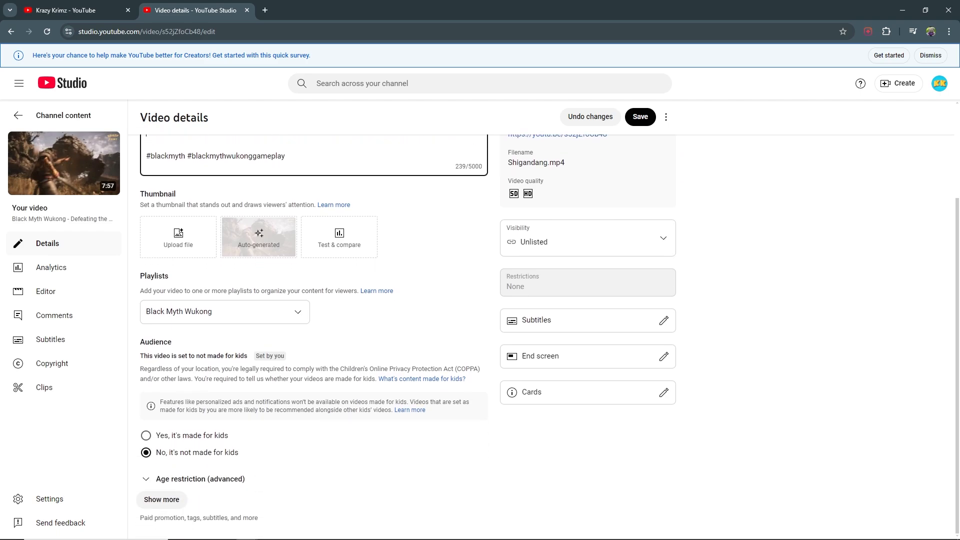
click(162, 501)
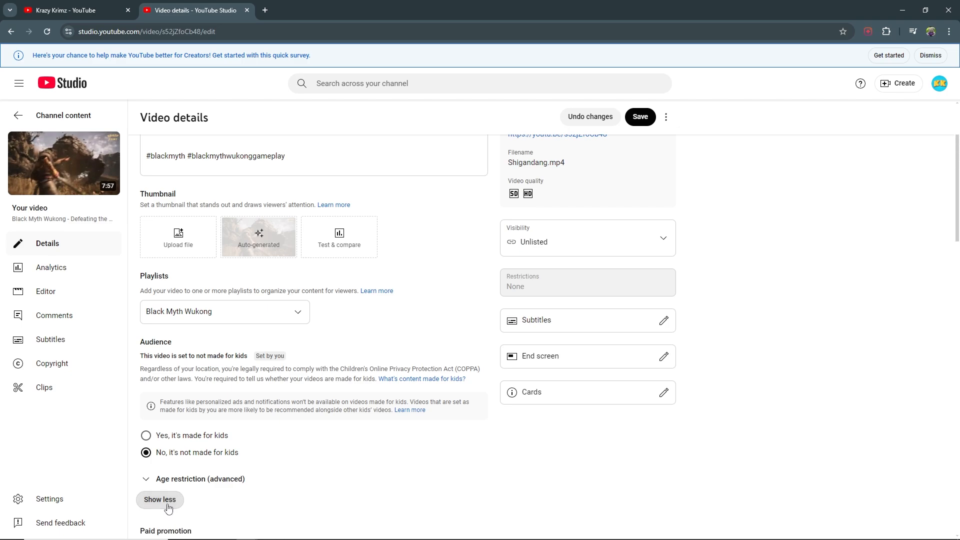
drag(957, 165, 956, 285)
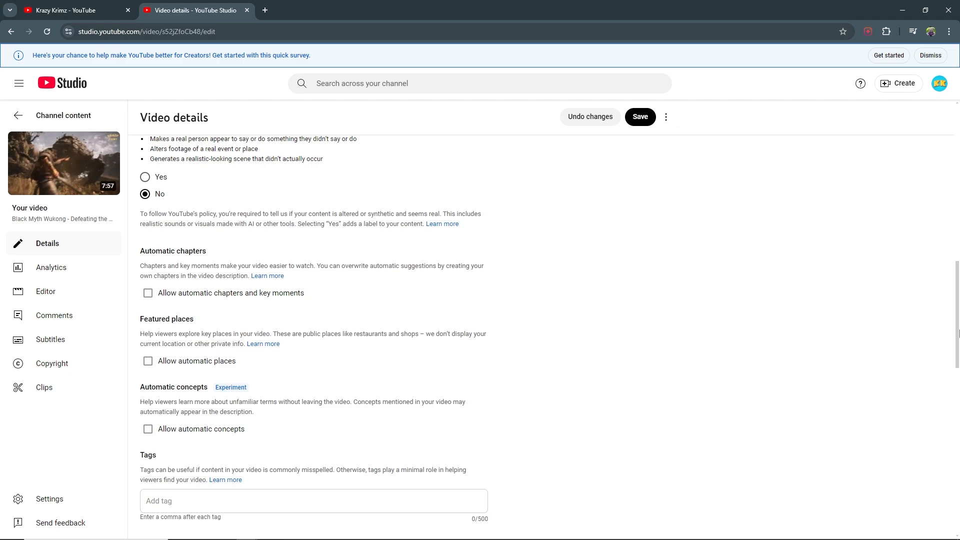
drag(957, 334, 945, 155)
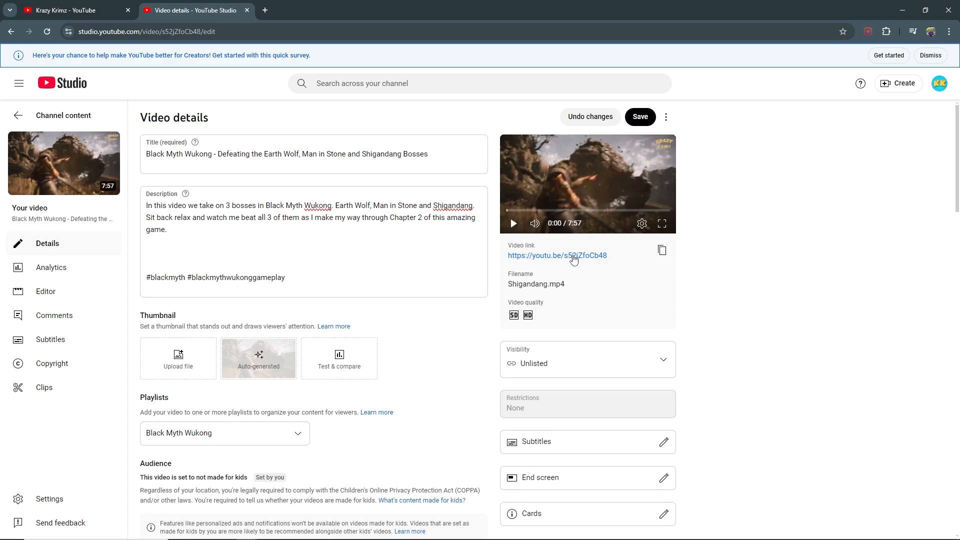
- Open the video's link in a new tab and switch to it
right_click(572, 256)
click(618, 266)
click(322, 11)
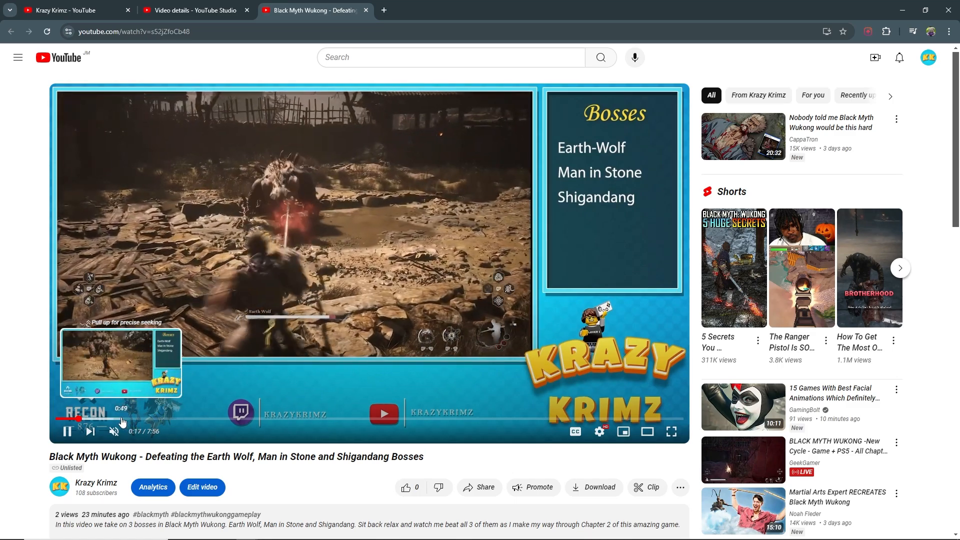
- Scrub through the video's opening to locate where the intro ends
click(123, 419)
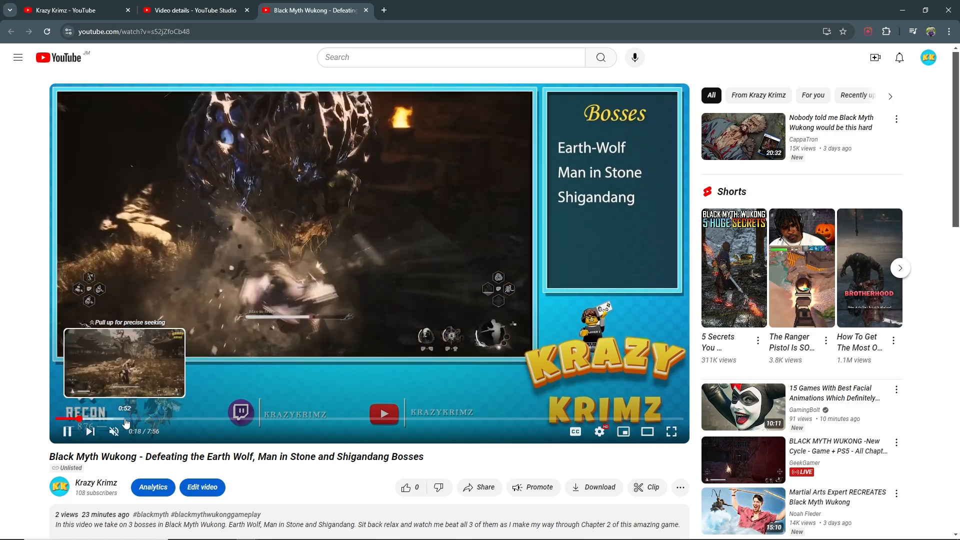
key(space)
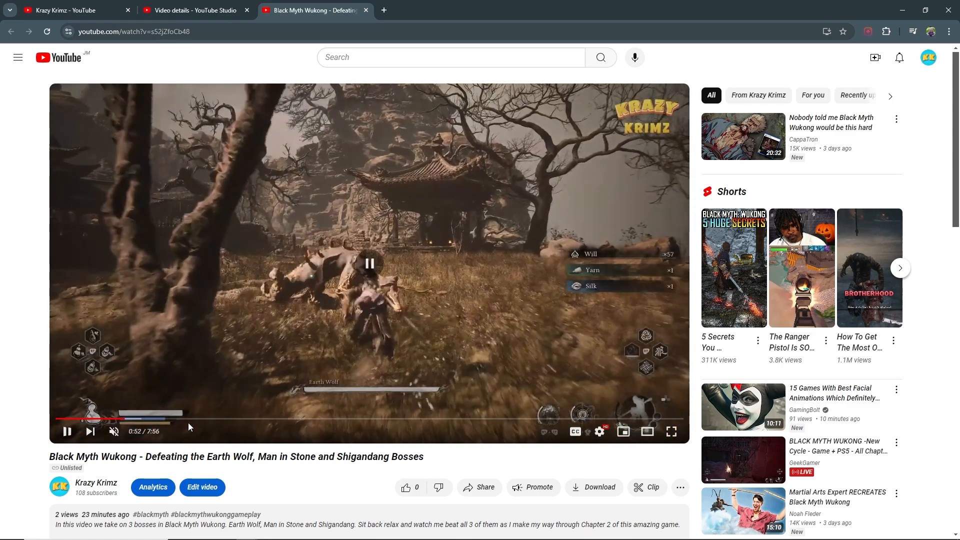
click(123, 419)
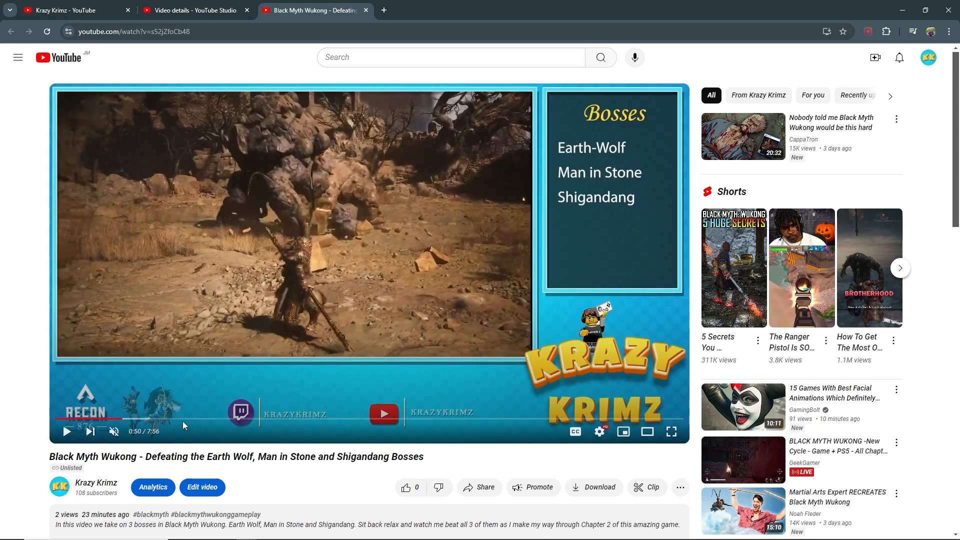
click(265, 382)
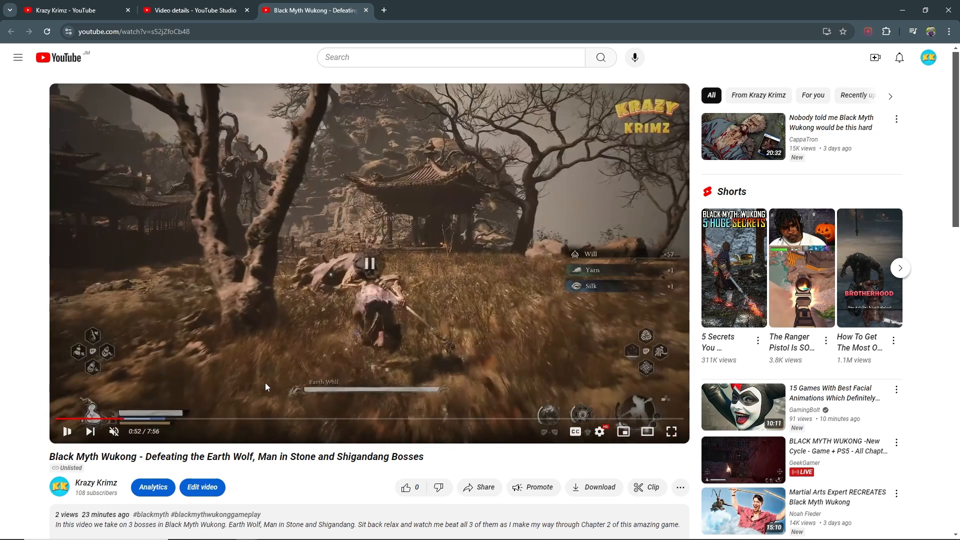
click(265, 382)
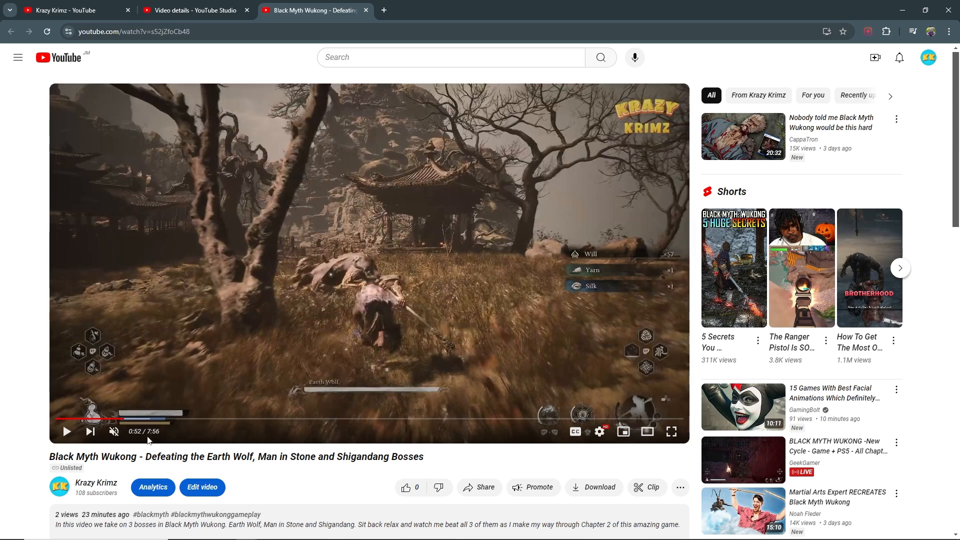
- Add the line "00:00 - 00:51 - Intro" to the description's blank area
click(212, 10)
click(185, 243)
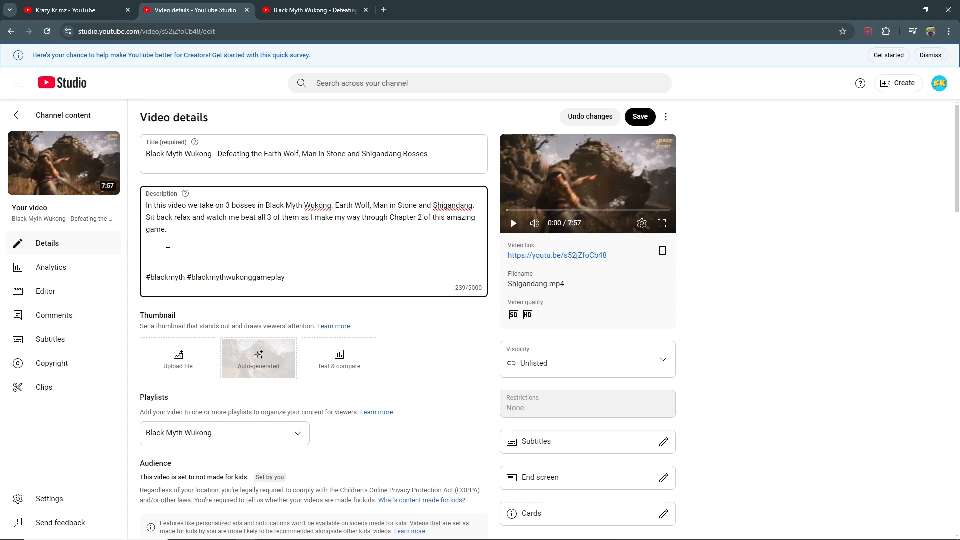
text(00:00 -)
text(00:51 - Intro)
key(Return)
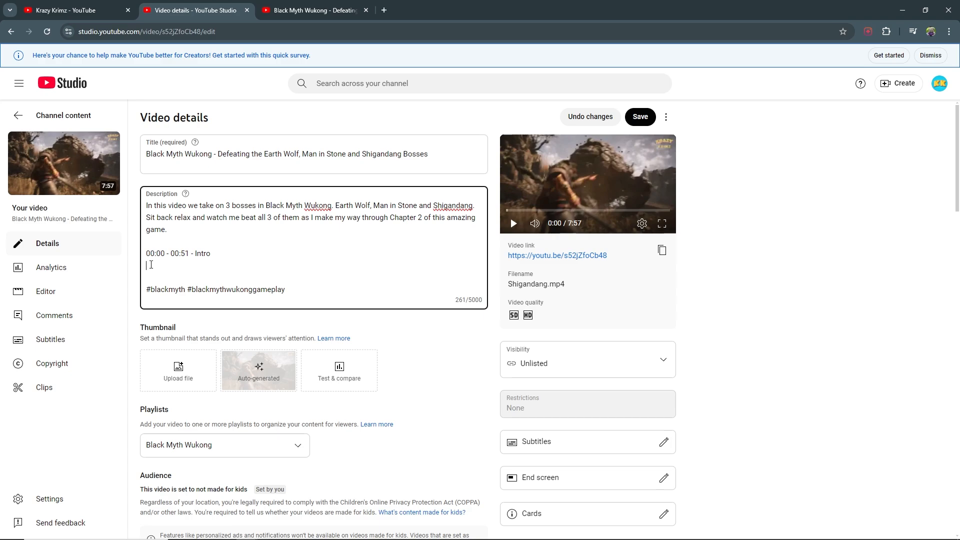
- Begin a second timestamp line starting at 00:51
text(00:51 -)
- Seek through the video to locate where the Earth Wolf fight ends
click(306, 10)
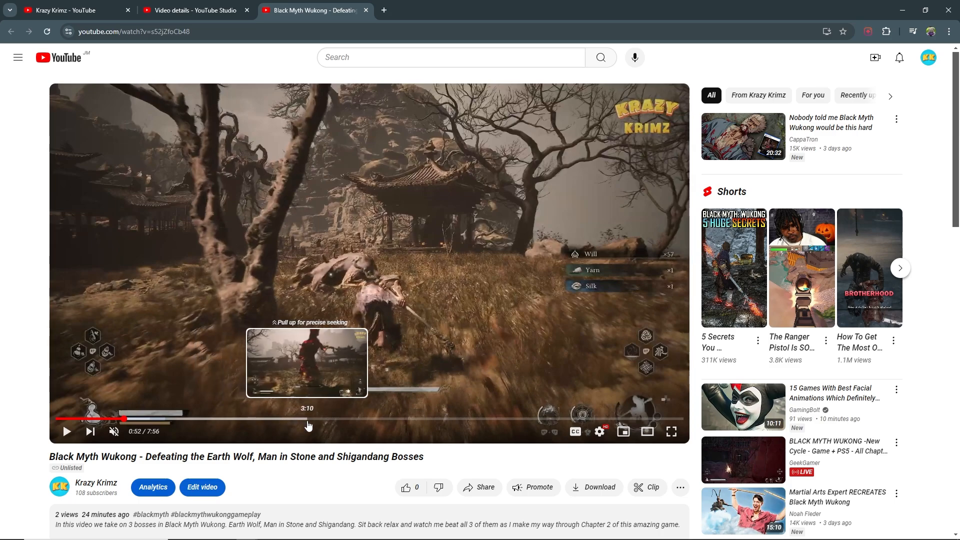
click(342, 419)
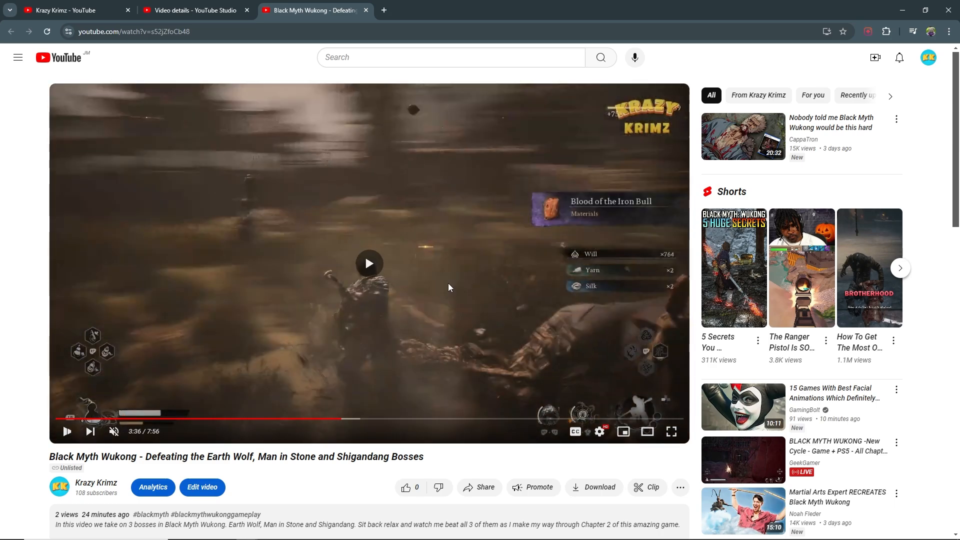
click(448, 287)
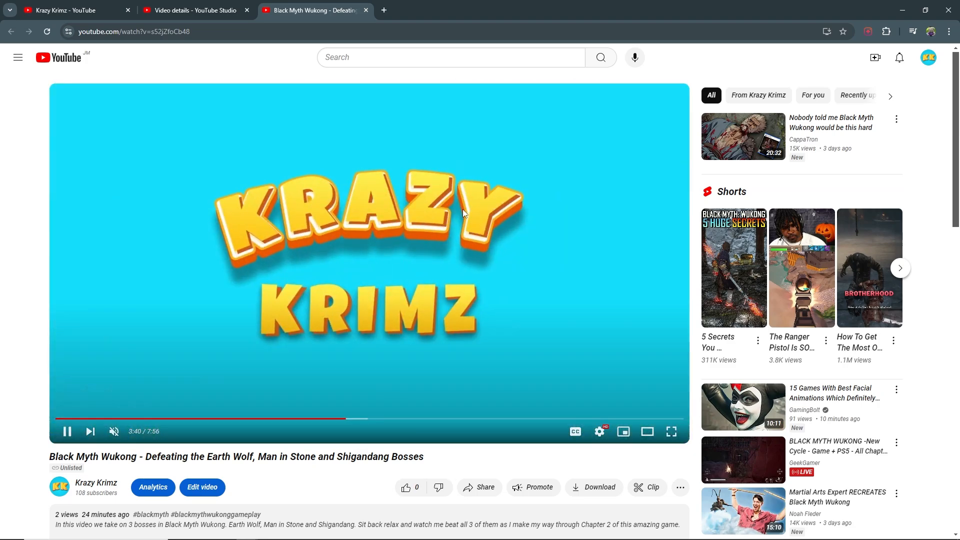
click(463, 209)
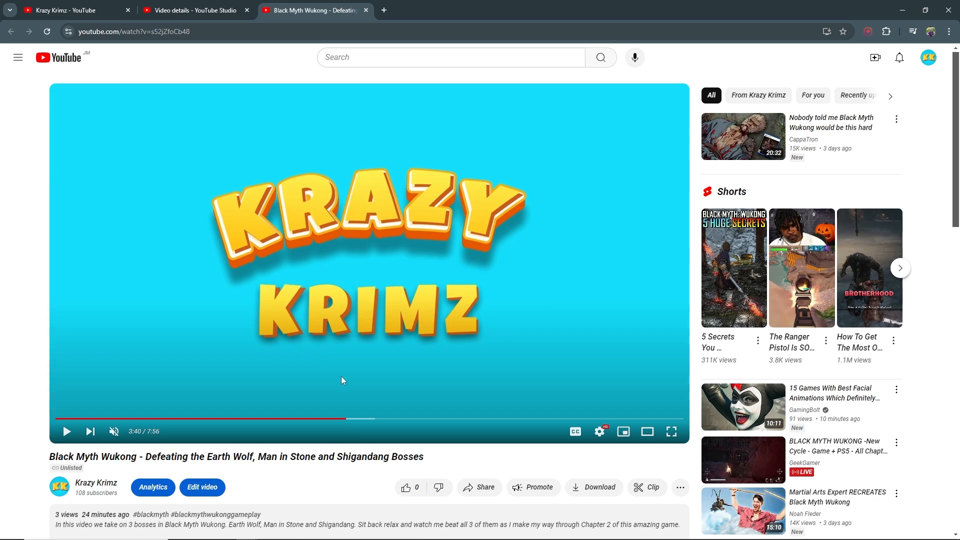
- Complete the second line with end time 03:40 and the label Earth Wolf
click(195, 10)
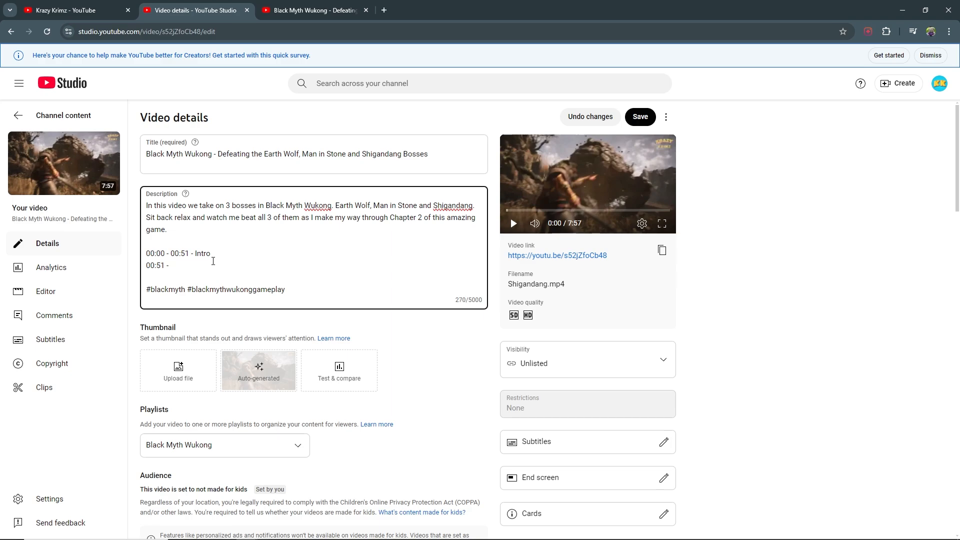
text(03:40 - Earth Wolf)
key(Return)
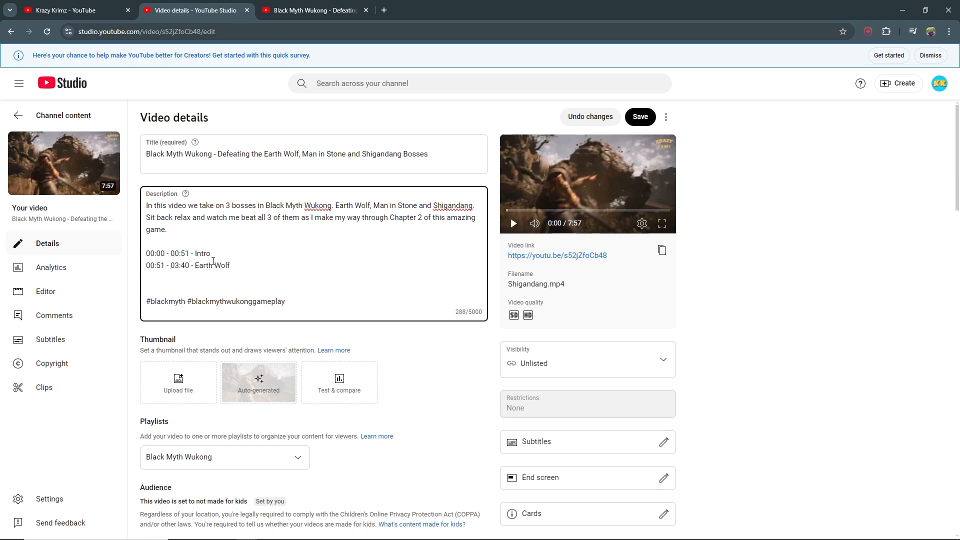
- Begin a third timestamp line starting at 03:40
text(03:40 -)
- Seek the video to locate where the Man in Stone fight ends
click(310, 10)
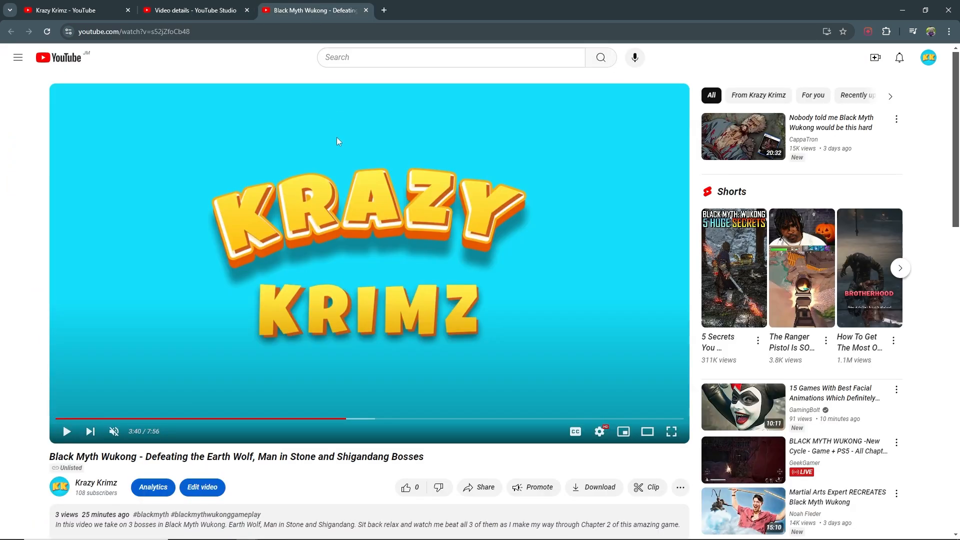
click(403, 422)
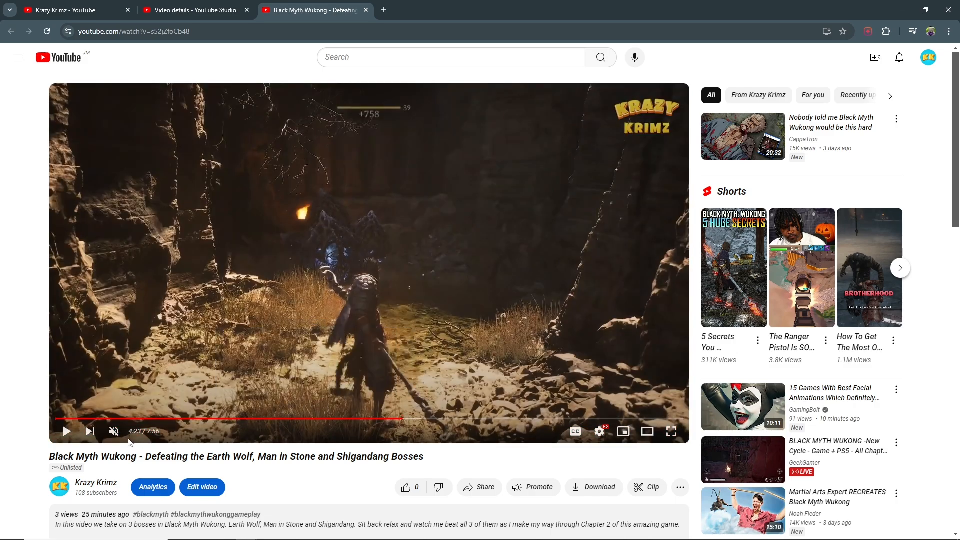
click(188, 10)
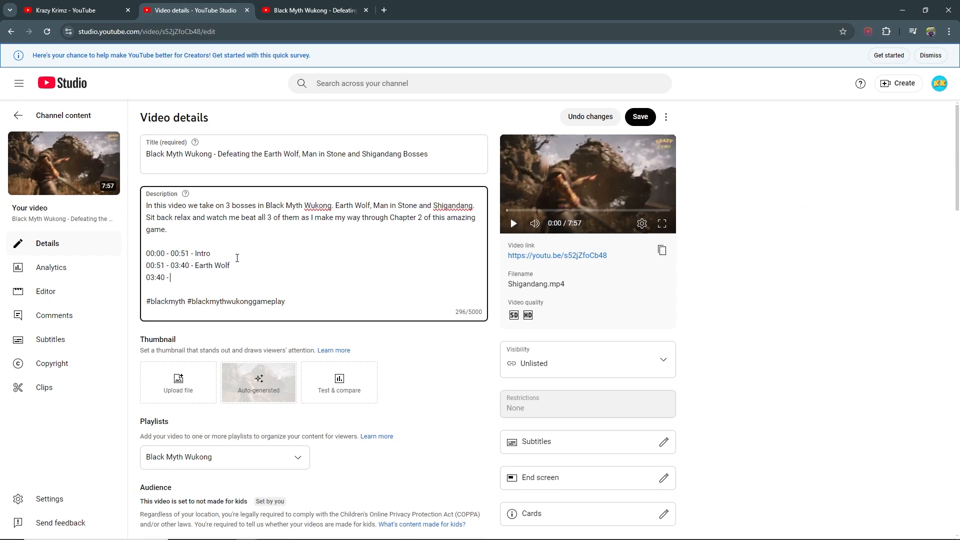
- Complete the third line with end time 04:23 and the label Man in Stone, then begin a fourth line
text(04:23 - Man in Stone)
key(Return)
text(0)
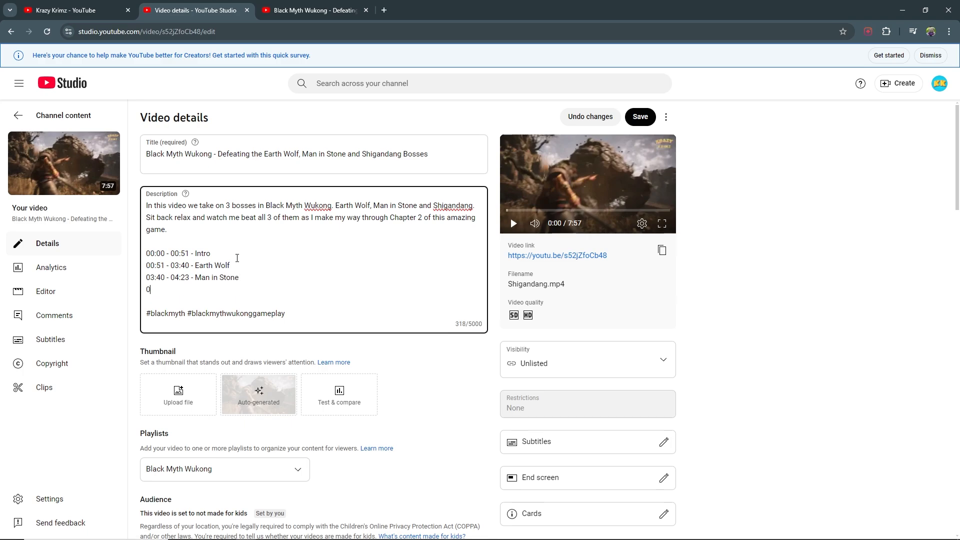
- Change the Man in Stone line's start time to 03:41 and start the fourth line at 04:24
click(160, 277)
key(Delete)
text(1)
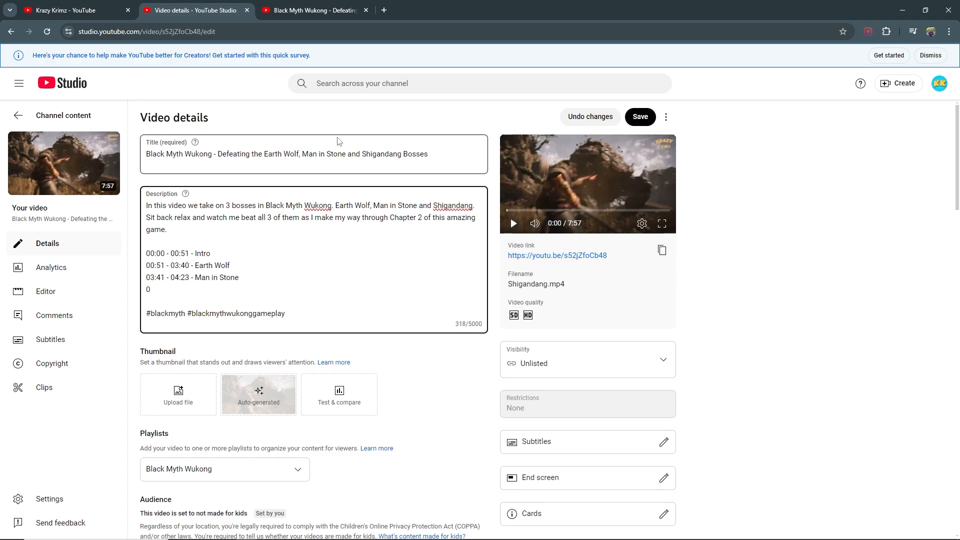
text(4:24 -)
- Seek through the video on the watch page to find where the Shigandang fight ends
click(314, 10)
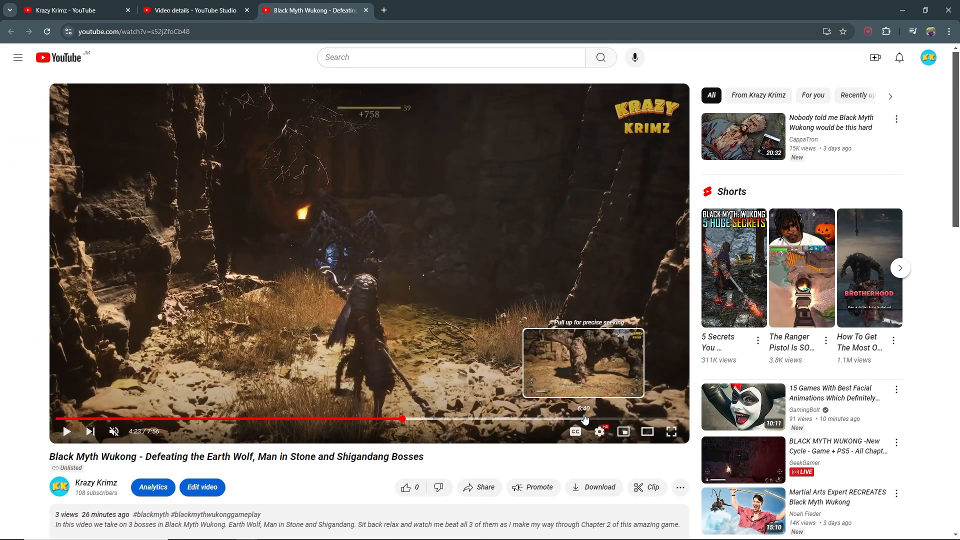
click(653, 418)
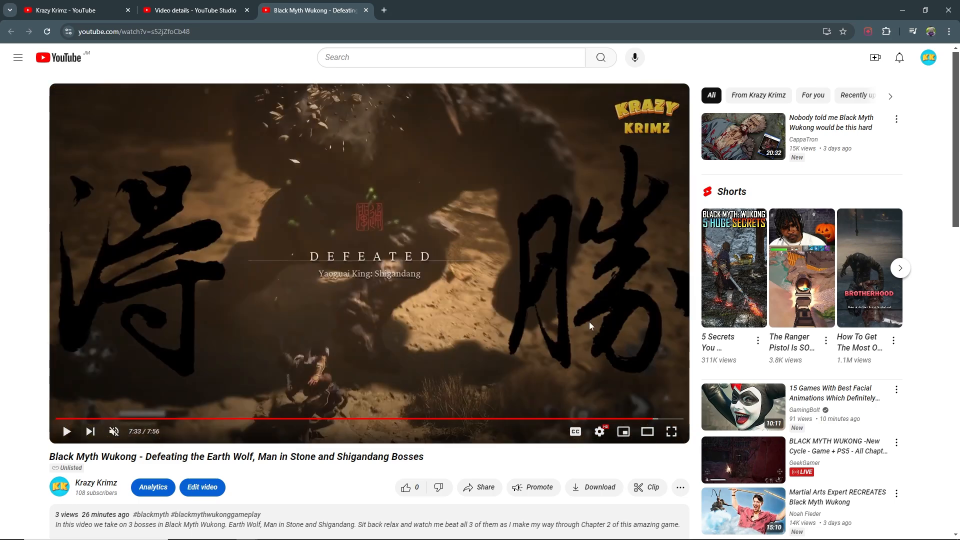
click(589, 322)
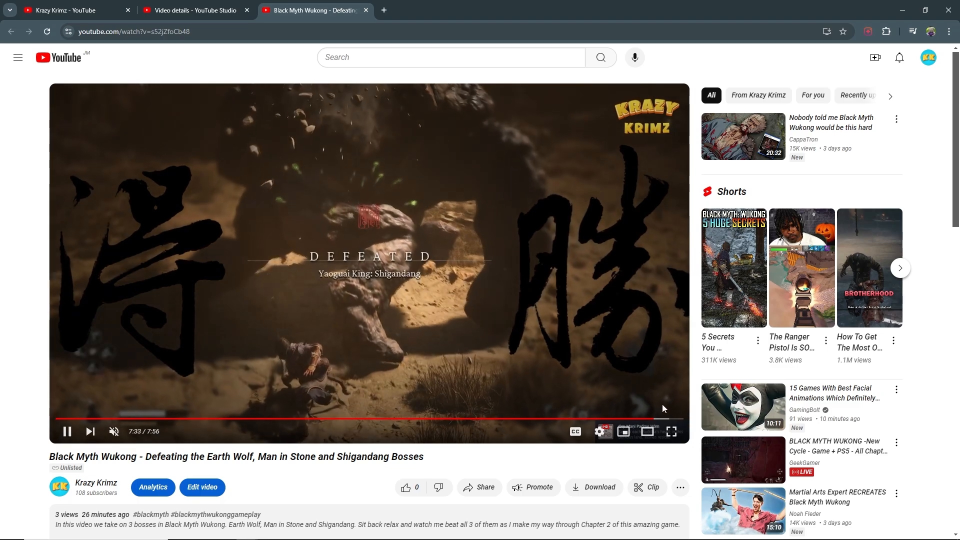
click(664, 419)
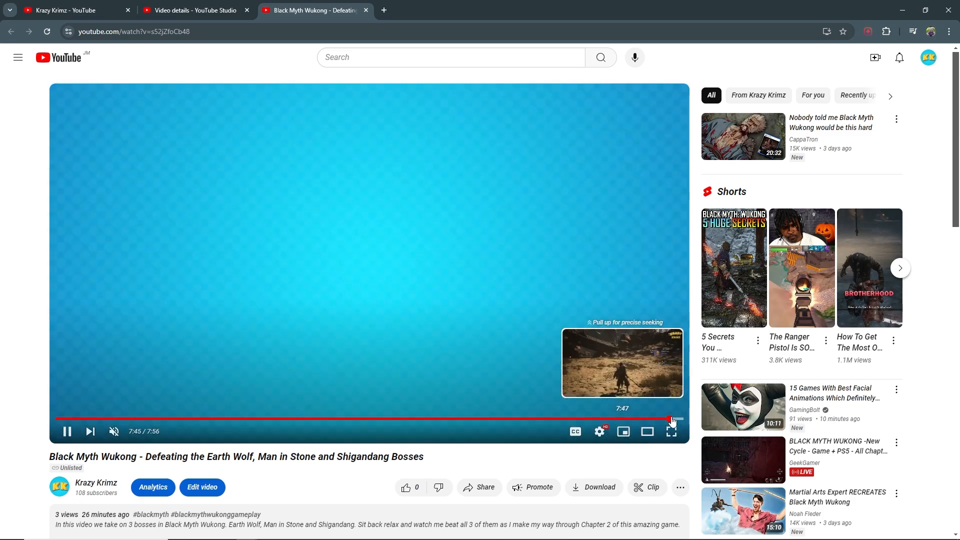
click(283, 343)
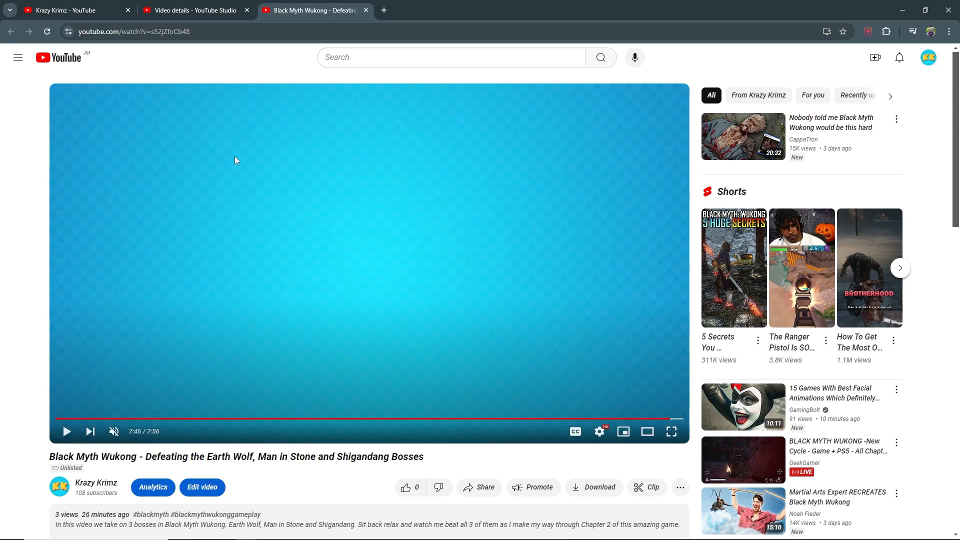
- Complete the fourth timestamp line with end time 07:46 and the label Shigandang
click(170, 7)
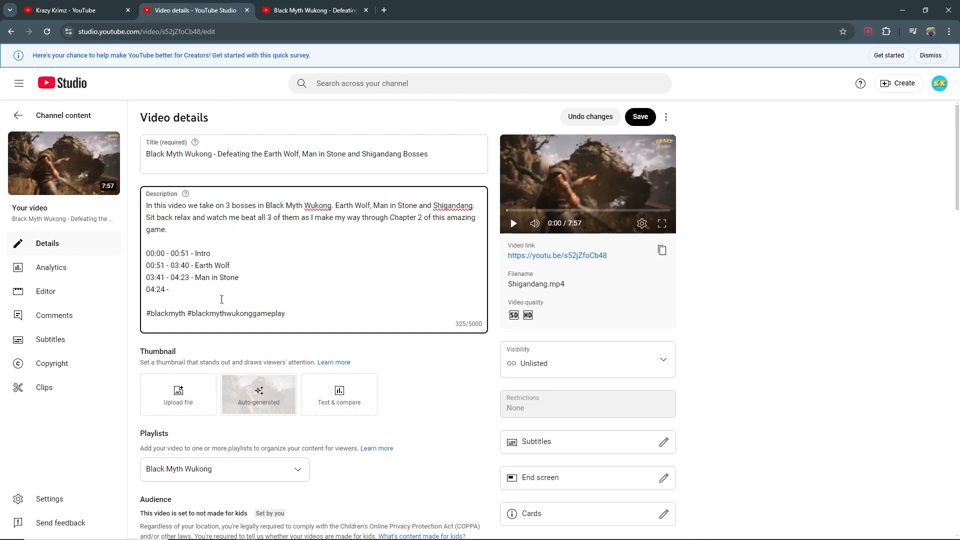
text(07:46 - Shigandan)
- Add a fifth line reading 07:47 - 07:56 - End and save the video details
key(ctrl+Tab)
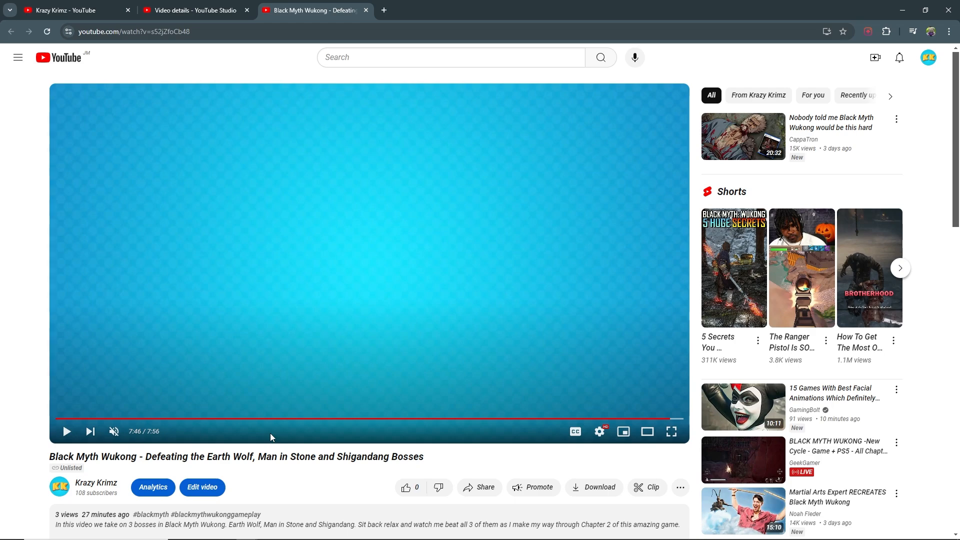
key(ctrl+shift+Tab)
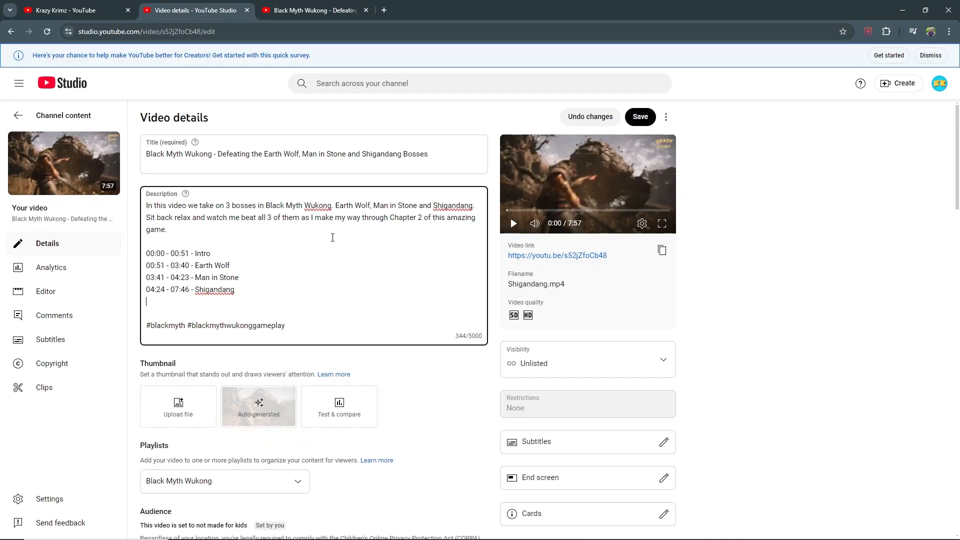
text(07:47 - 07:56 - End)
click(645, 122)
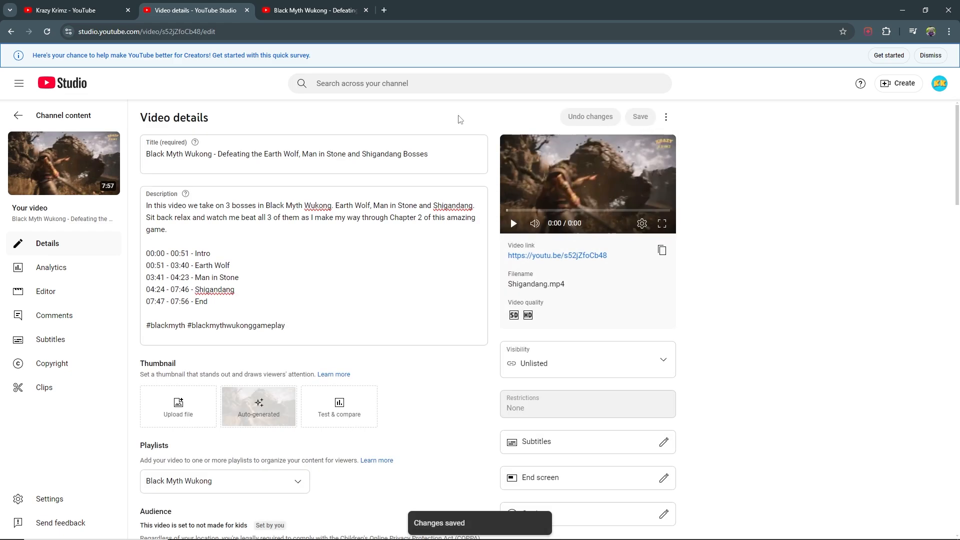
- Reload the watch page and check the expanded description's timestamps and the generated chapters
click(329, 11)
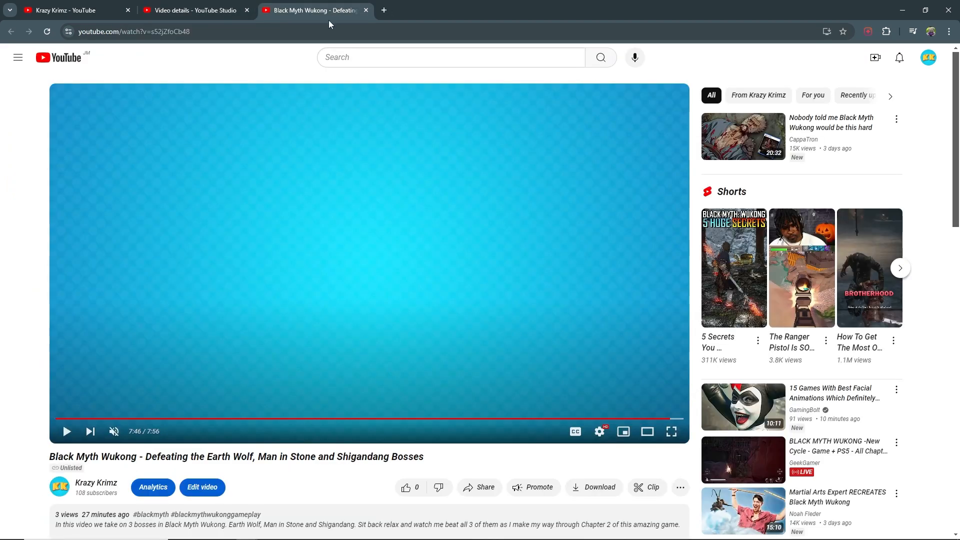
click(47, 32)
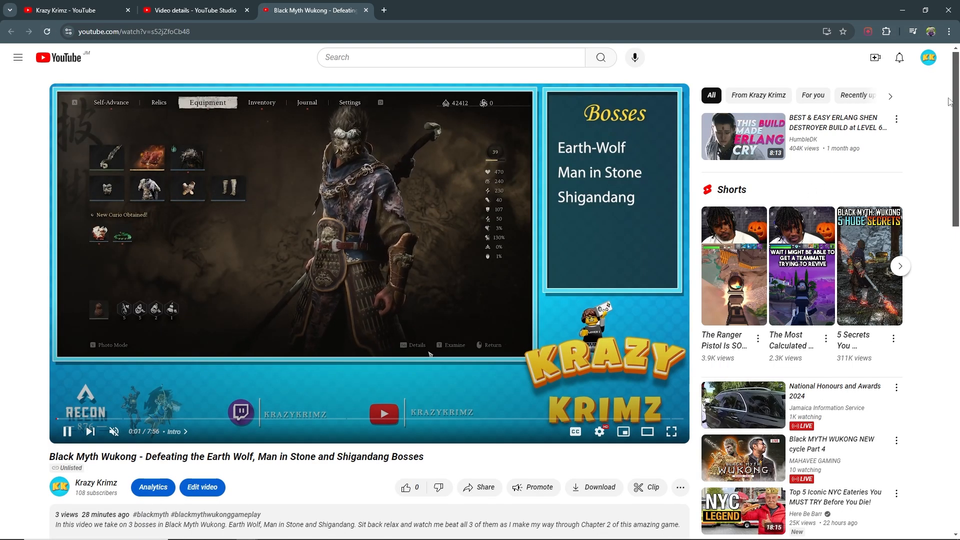
scroll(536, 196, down, 5)
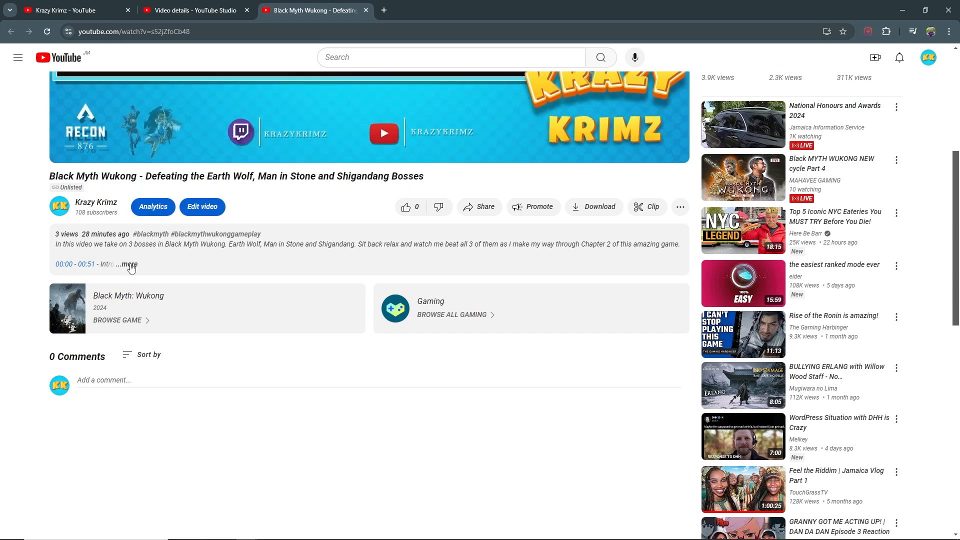
click(128, 265)
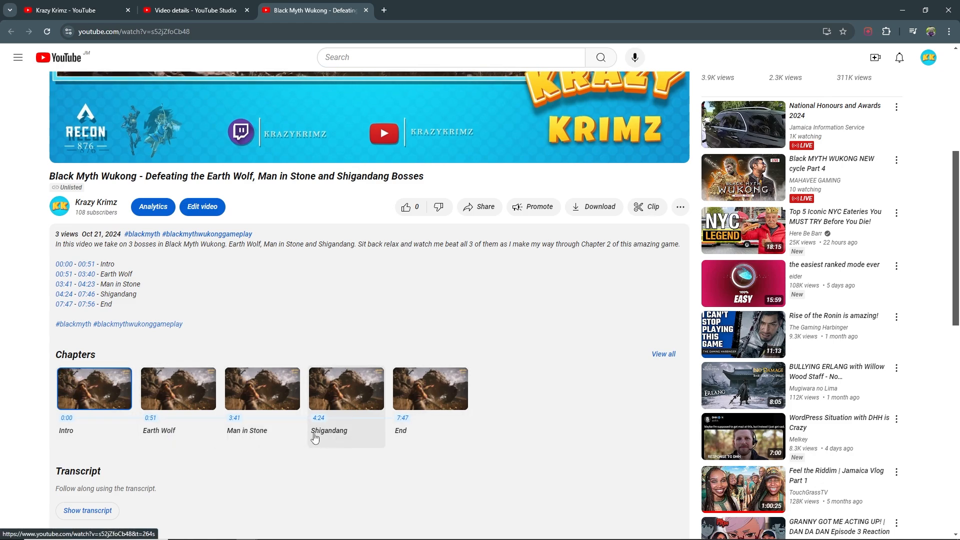
click(250, 405)
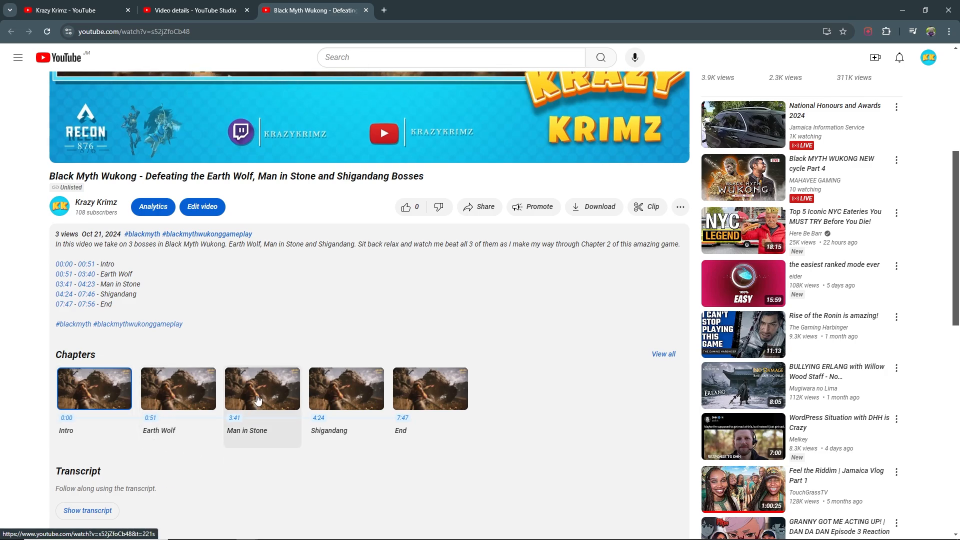